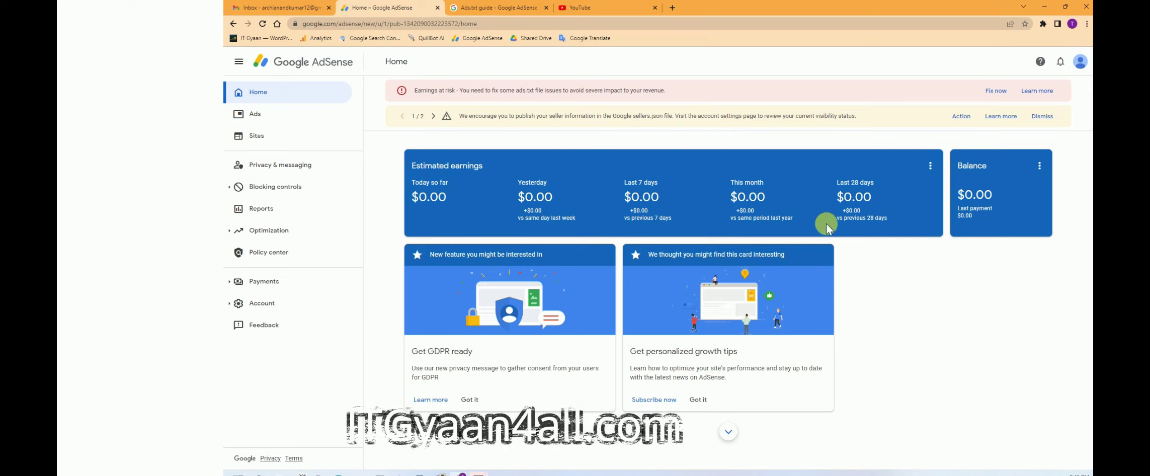
Step: Download the ads.txt file for itgyaan4all.com from the AdSense Sites page
{"action": "left_click", "coordinate": [267, 140]}
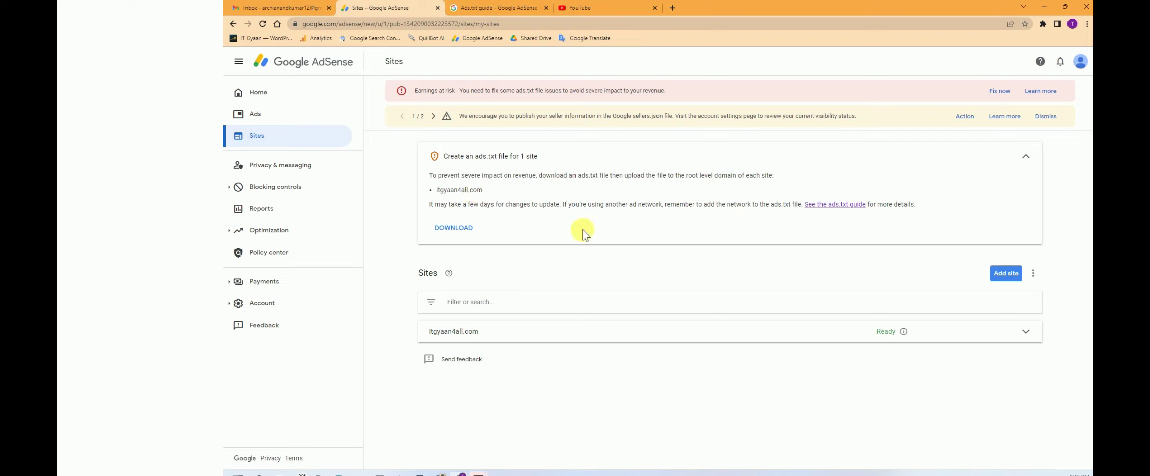
{"action": "left_click", "coordinate": [453, 228]}
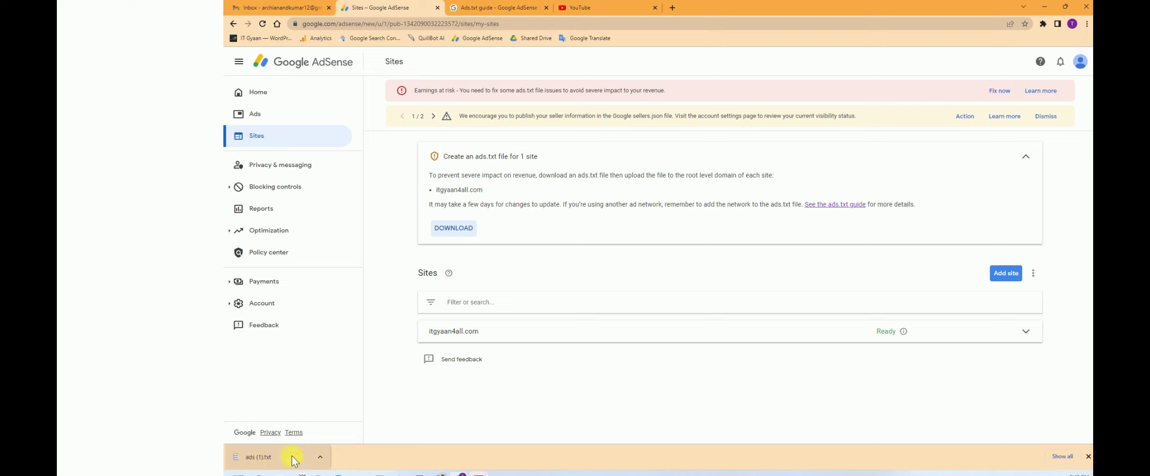
{"action": "left_click", "coordinate": [1087, 457]}
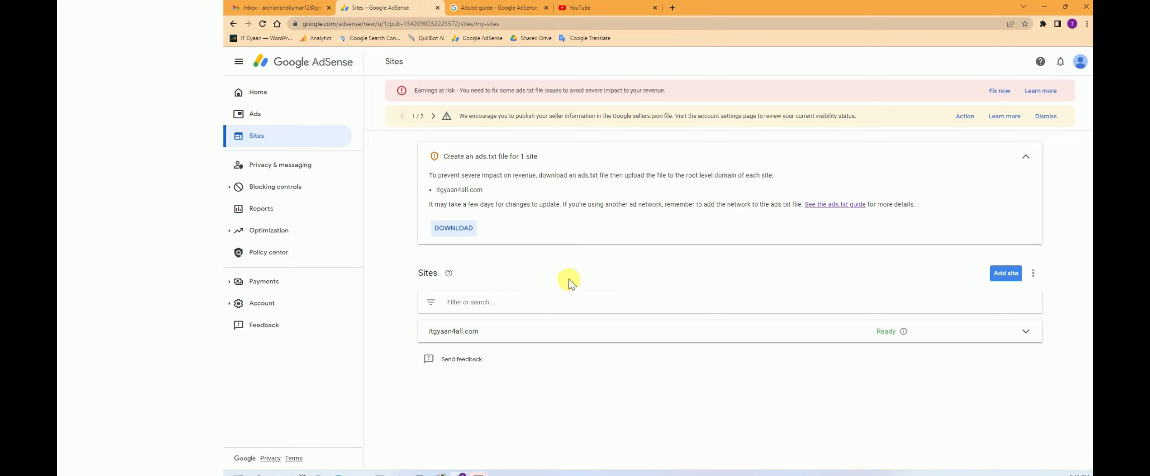
Step: Open the IT Gyaan WordPress admin in a new tab and search for the "ads.txt manager" plugin to add
{"action": "left_click", "coordinate": [674, 7]}
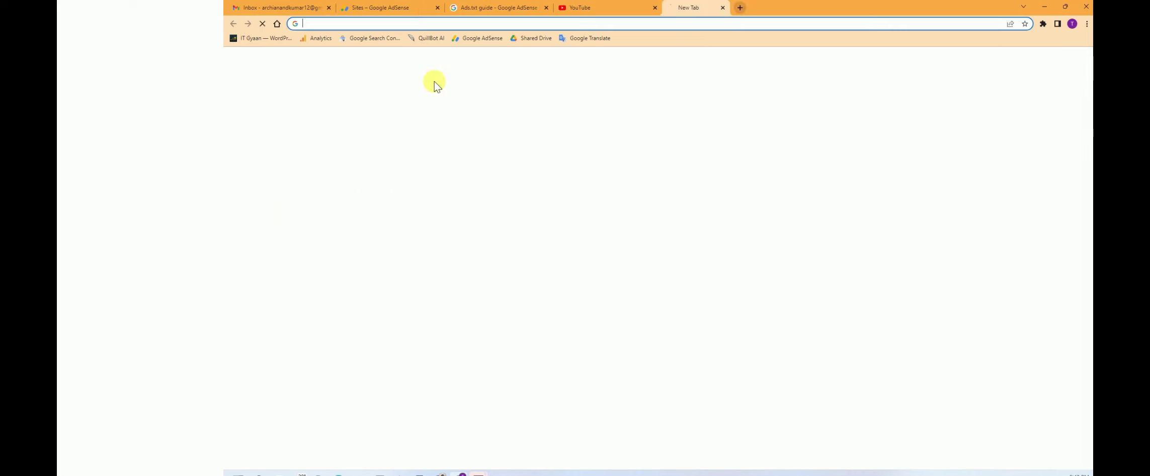
{"action": "left_click", "coordinate": [260, 38]}
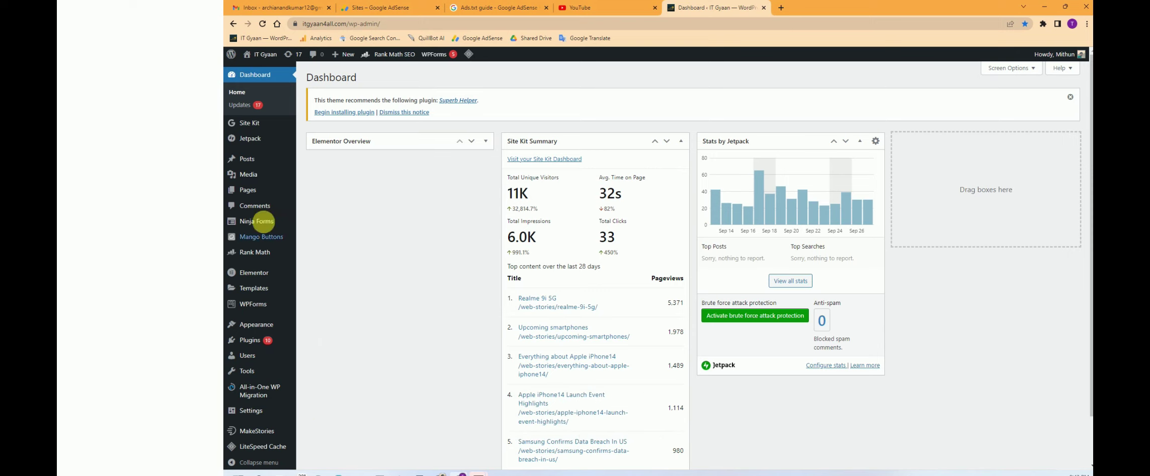
{"action": "scroll", "coordinate": [243, 314], "scroll_direction": "down", "scroll_amount": 1}
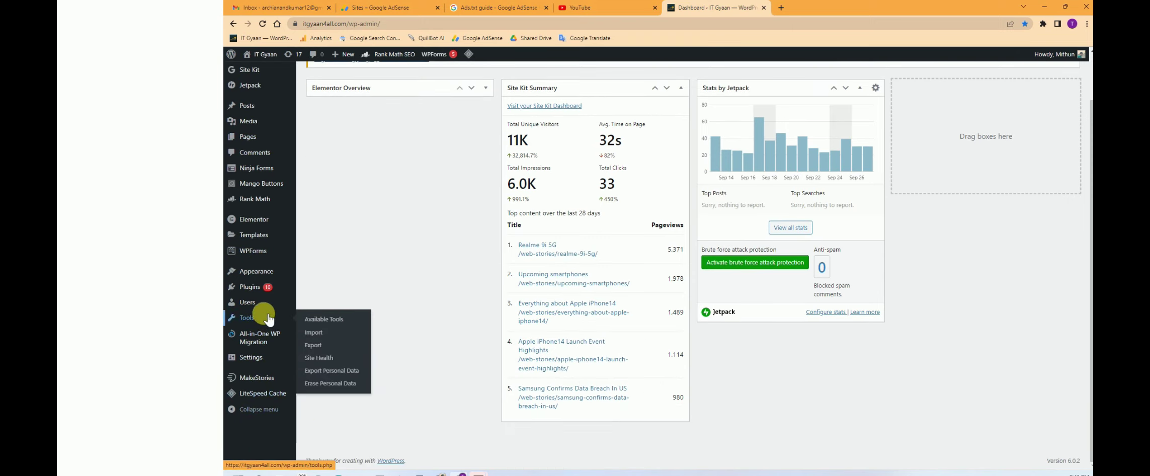
{"action": "mouse_move", "coordinate": [255, 294]}
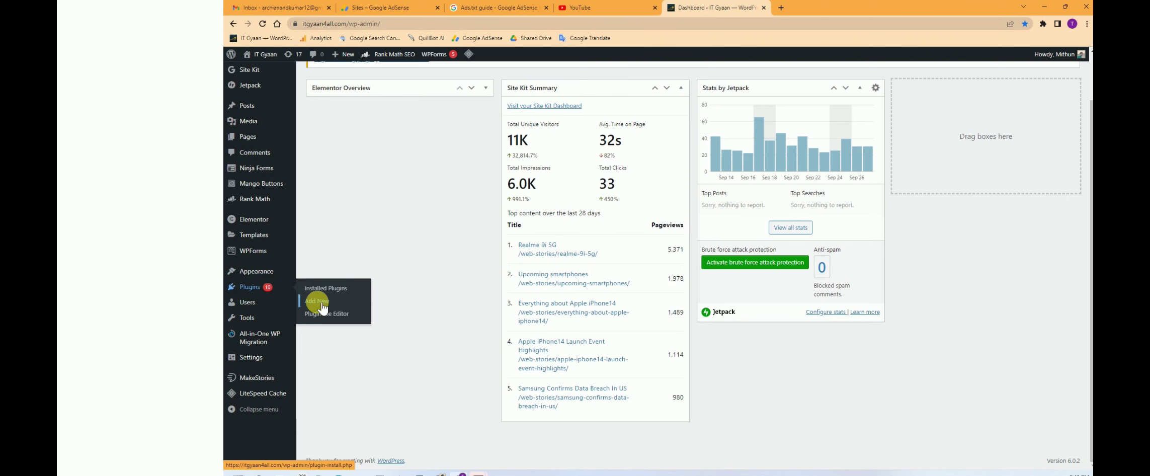
{"action": "left_click", "coordinate": [320, 302]}
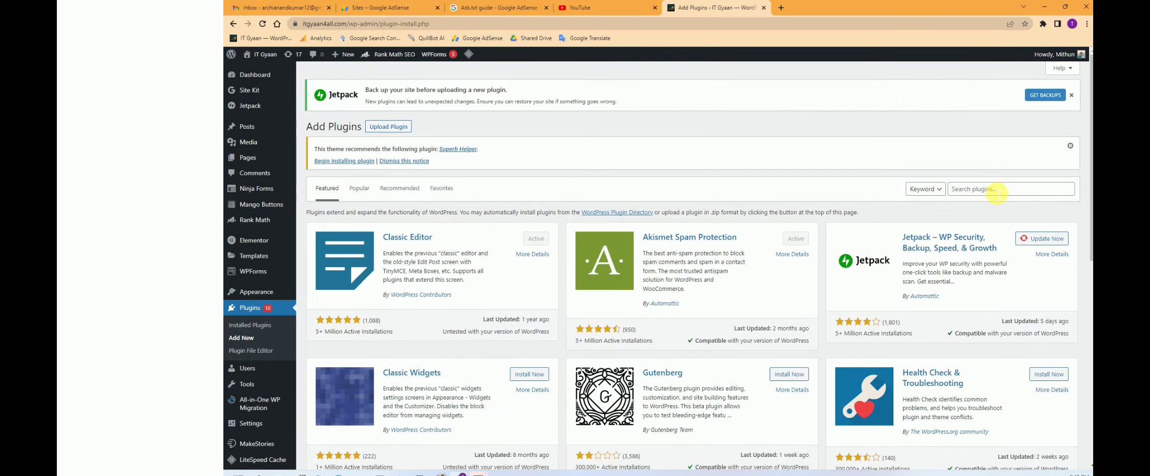
{"action": "left_click", "coordinate": [996, 194]}
{"action": "type", "text": "ads.txt manager"}
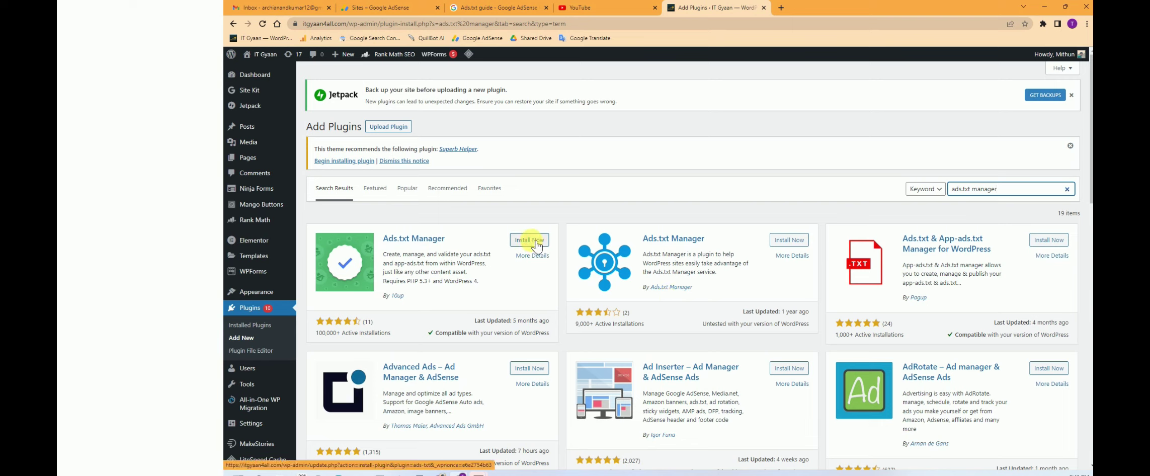
Step: Install and activate the Ads.txt Manager plugin by 10up and open its Ads.txt settings page
{"action": "left_click", "coordinate": [538, 245]}
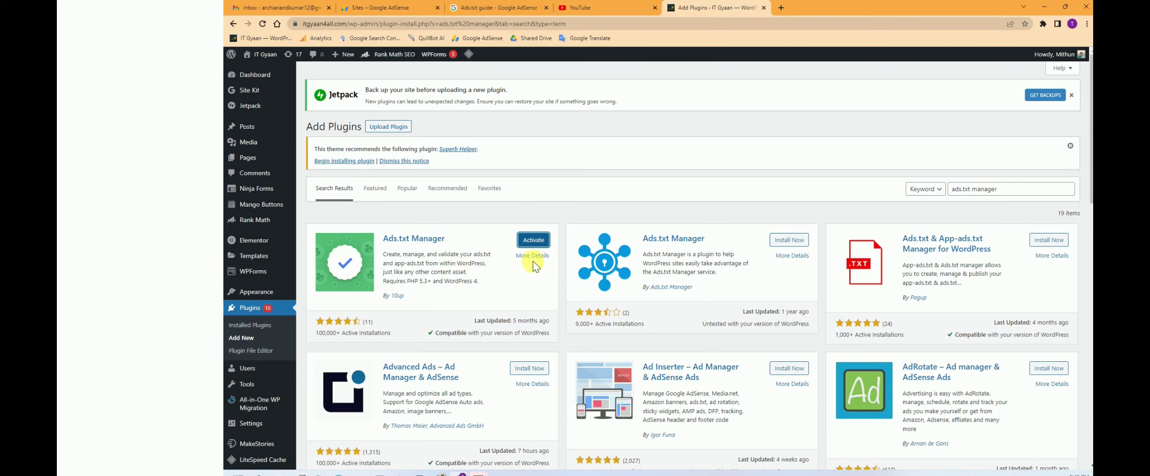
{"action": "left_click", "coordinate": [535, 240]}
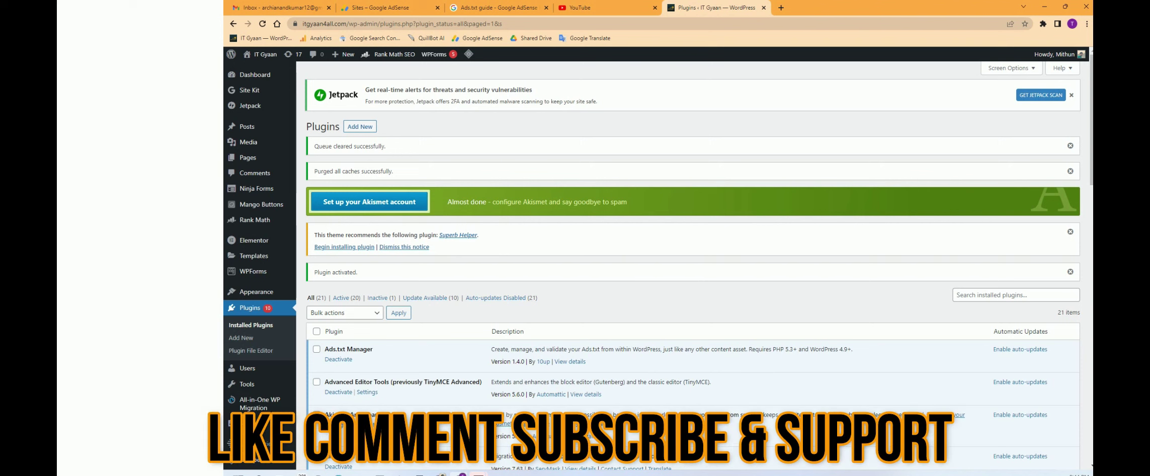
{"action": "mouse_move", "coordinate": [247, 423]}
{"action": "left_click", "coordinate": [314, 341]}
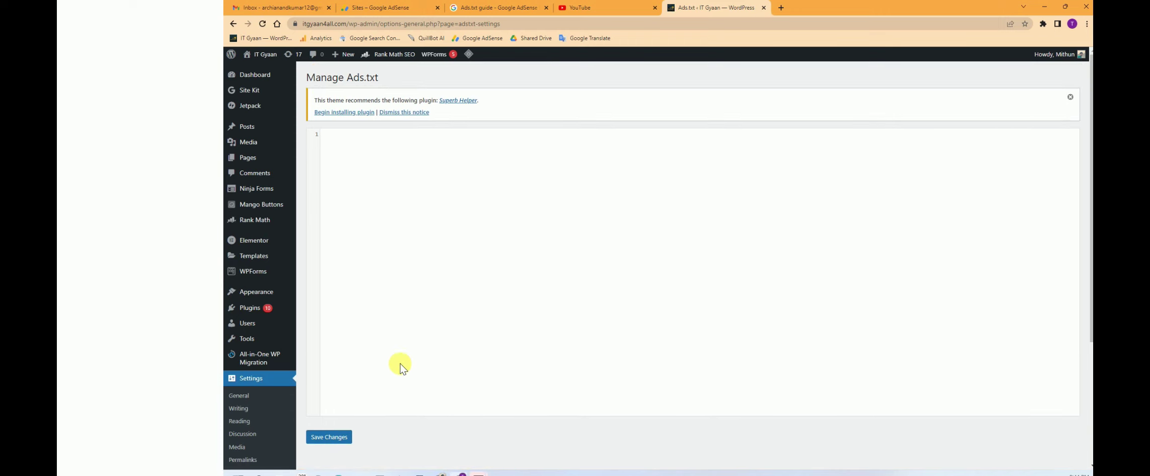
Step: View the contents of the ads (1).txt file from the desktop in Notepad
{"action": "left_click", "coordinate": [1038, 13]}
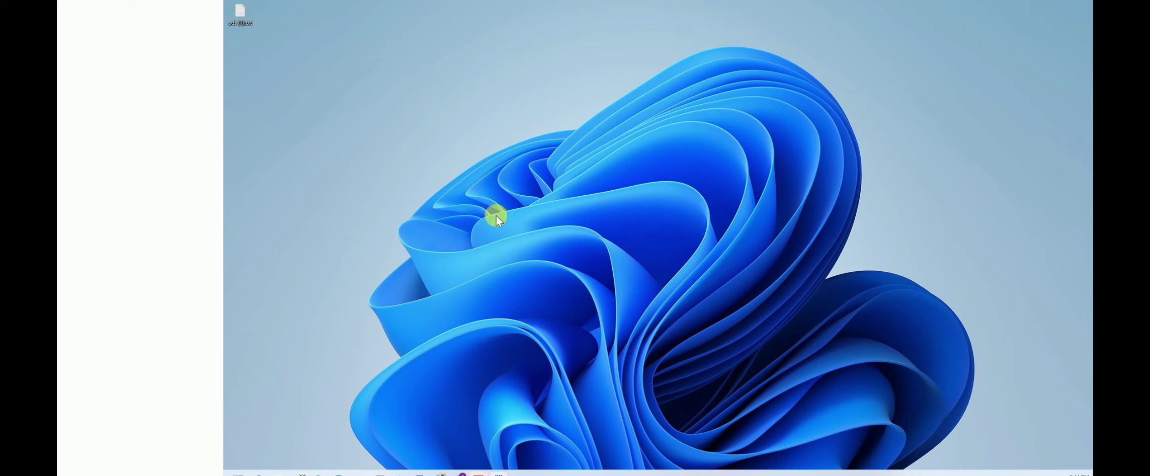
{"action": "left_click_drag", "start_coordinate": [385, 361], "coordinate": [552, 164]}
{"action": "left_click", "coordinate": [628, 8]}
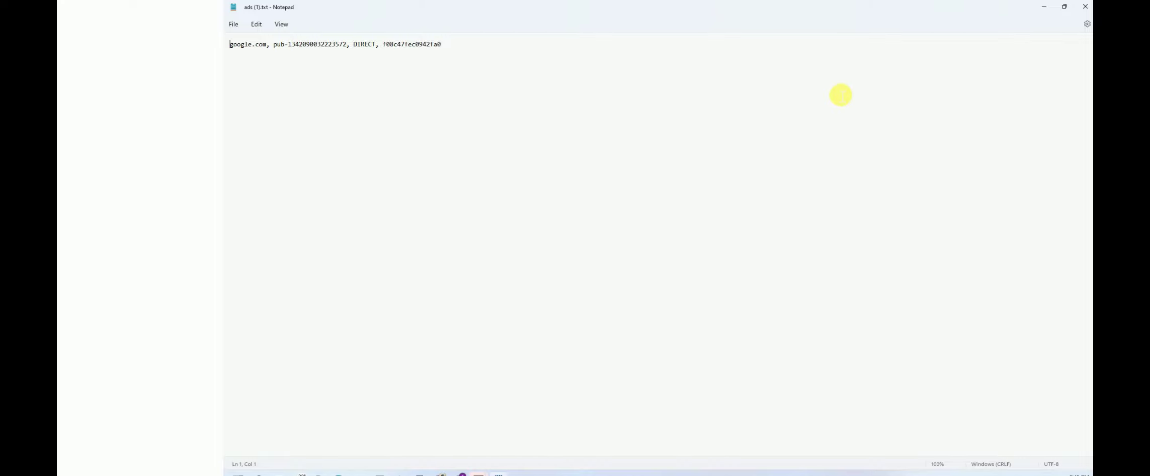
{"action": "left_click", "coordinate": [1086, 7]}
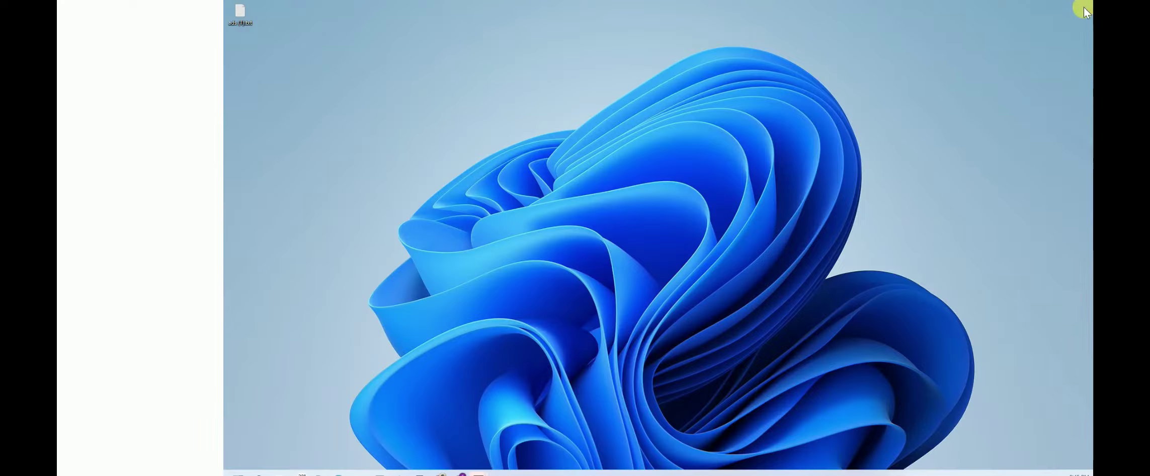
Step: Copy the full line from ads (1).txt in Notepad and paste it into the Manage Ads.txt editor in WordPress
{"action": "double_click", "coordinate": [239, 17]}
{"action": "left_click_drag", "start_coordinate": [455, 45], "coordinate": [231, 43]}
{"action": "key", "text": "ctrl+c"}
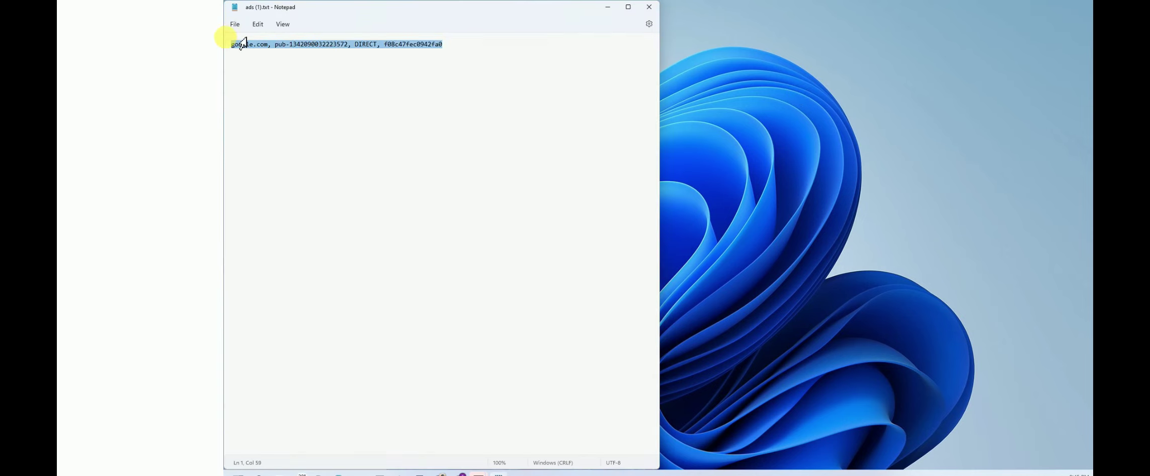
{"action": "left_click", "coordinate": [608, 7]}
{"action": "left_click", "coordinate": [462, 473]}
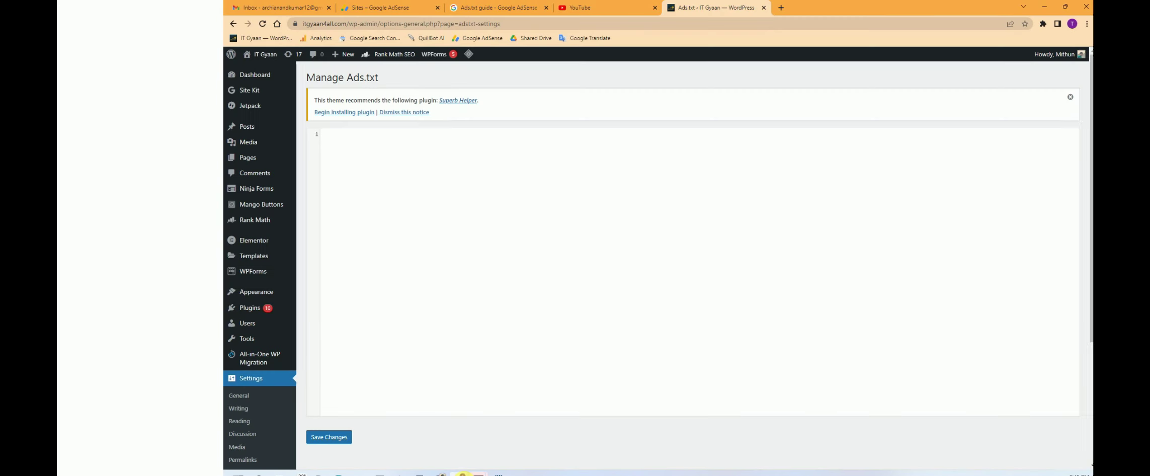
{"action": "left_click", "coordinate": [344, 144]}
{"action": "key", "text": "ctrl+v"}
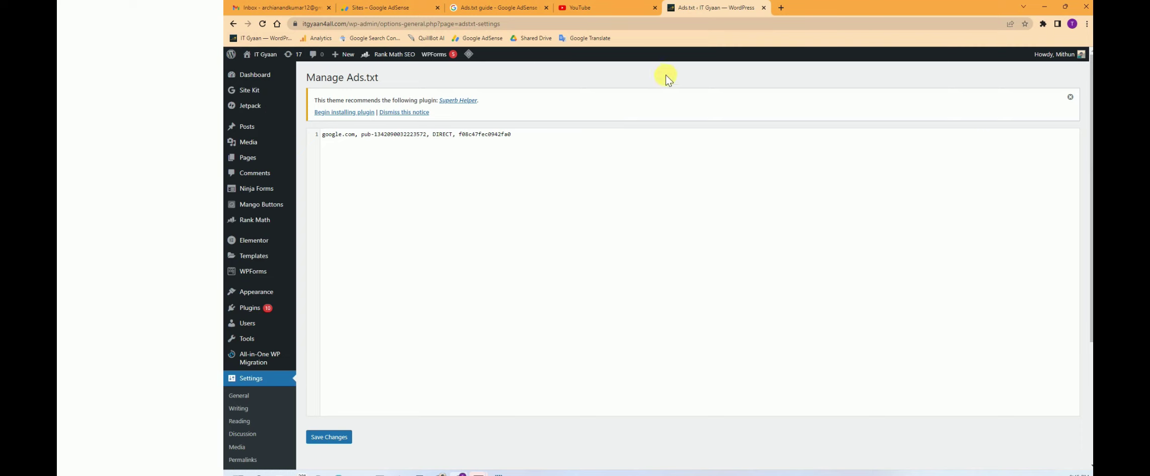
Step: Open the Premium Shared Hosting plan in Hostinger and switch to the itgyaan4all.com website
{"action": "left_click", "coordinate": [780, 8]}
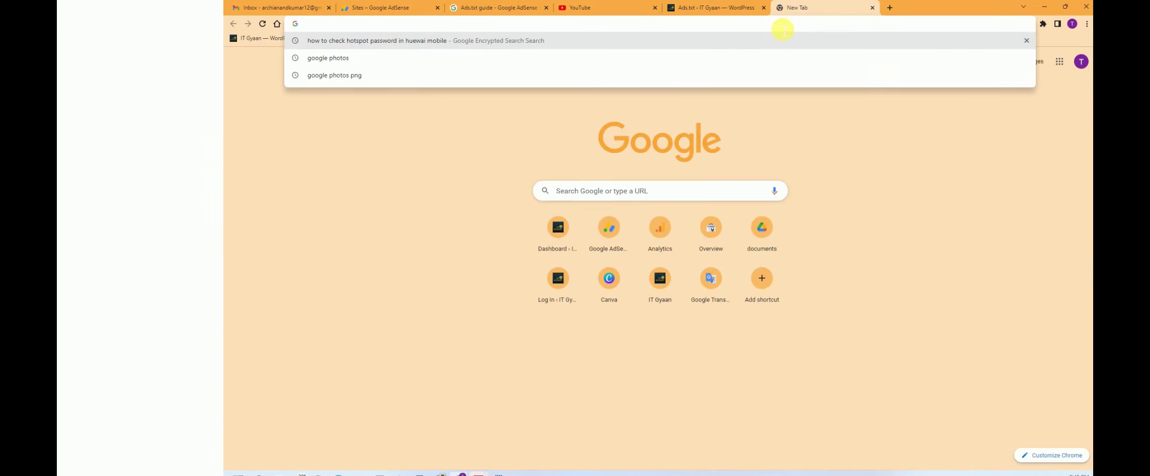
{"action": "left_click", "coordinate": [695, 342]}
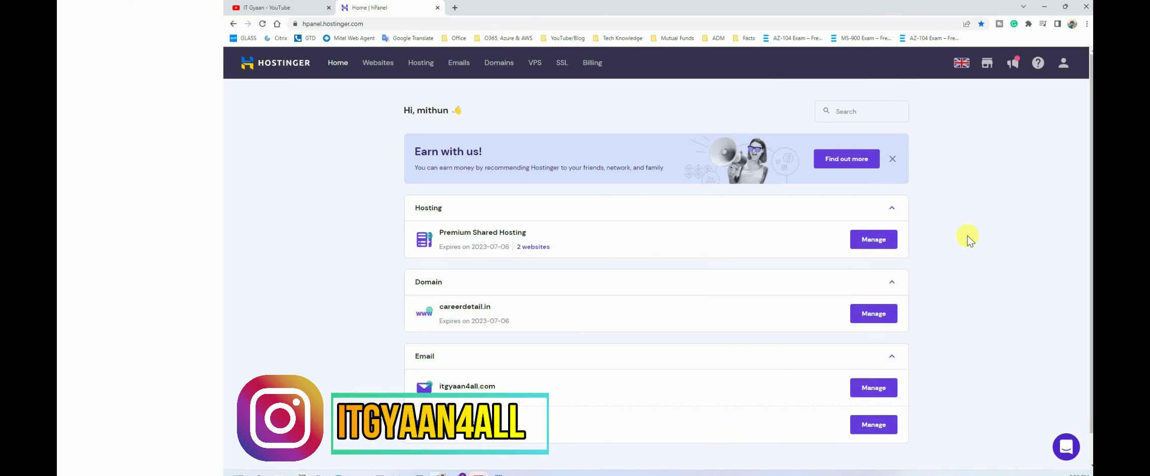
{"action": "left_click", "coordinate": [881, 241]}
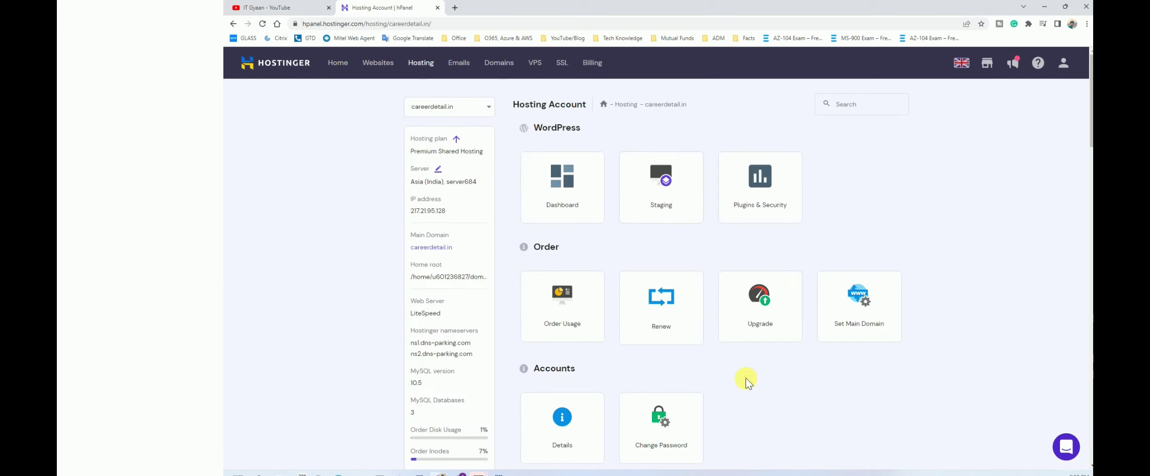
{"action": "left_click", "coordinate": [472, 111]}
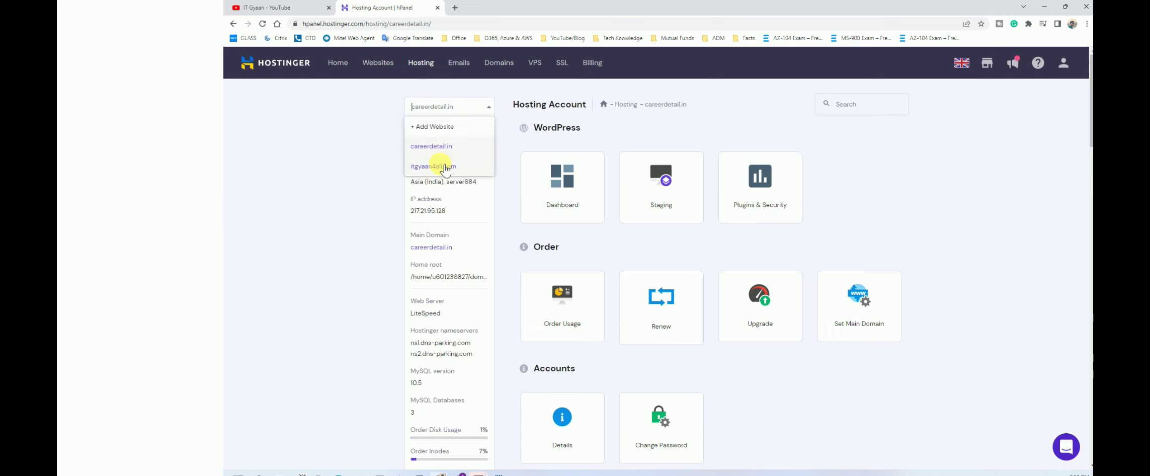
{"action": "left_click", "coordinate": [437, 160]}
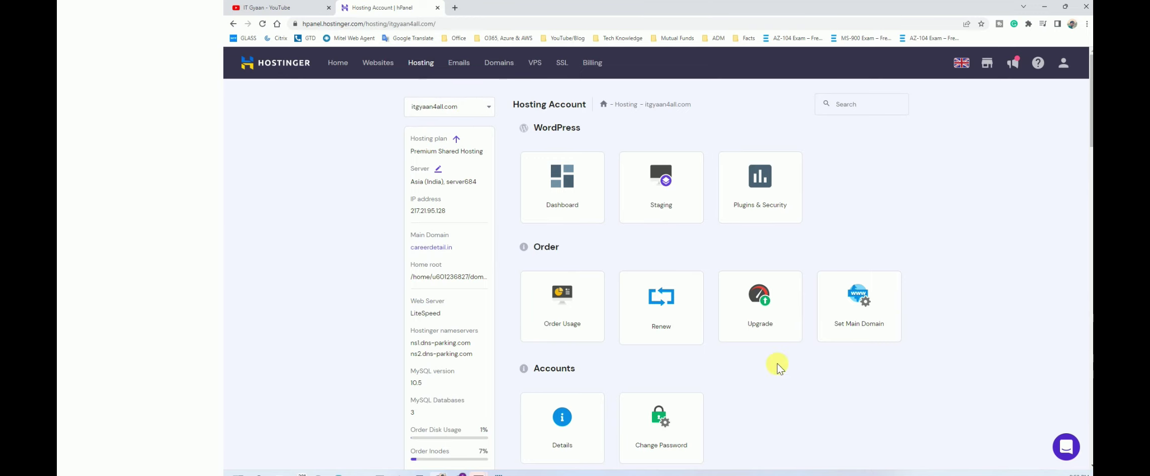
Step: Launch the site's File Manager and open the public_html folder to look through its files
{"action": "scroll", "coordinate": [769, 322], "scroll_direction": "down", "scroll_amount": 3}
{"action": "scroll", "coordinate": [770, 312], "scroll_direction": "down", "scroll_amount": 8}
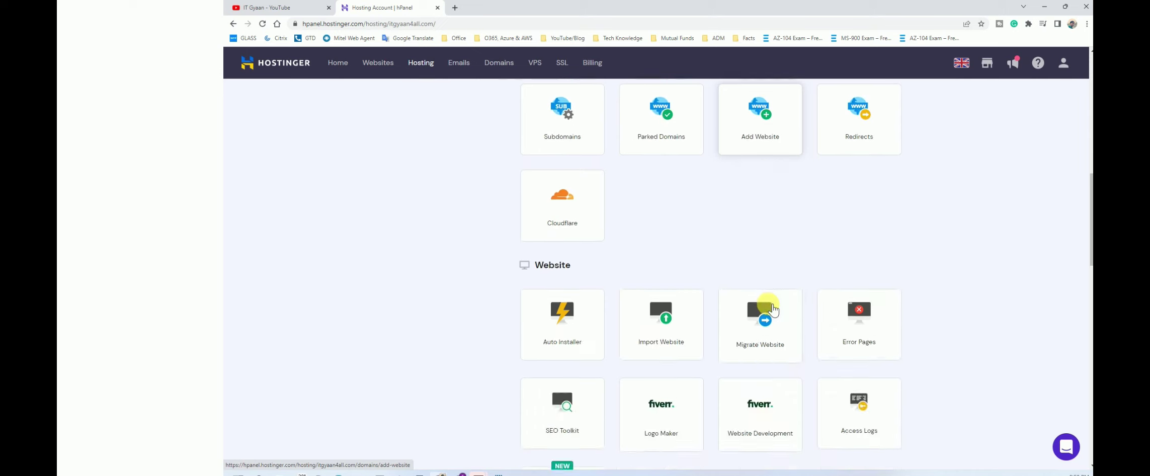
{"action": "scroll", "coordinate": [664, 309], "scroll_direction": "down", "scroll_amount": 7}
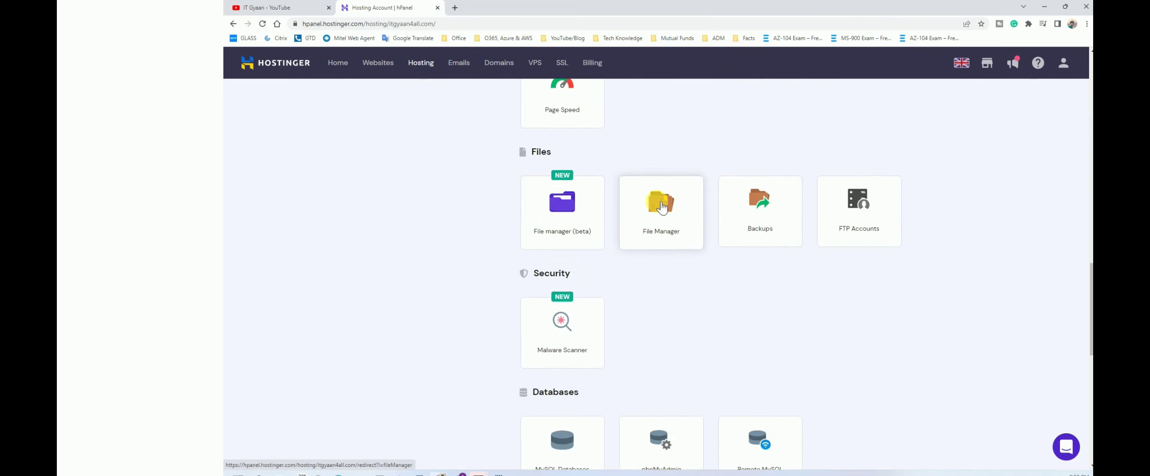
{"action": "left_click", "coordinate": [660, 226]}
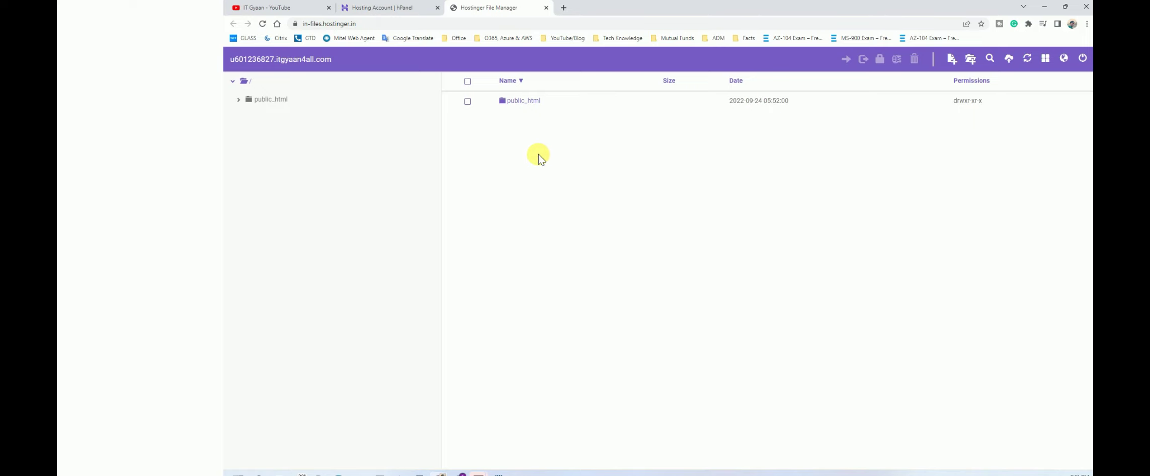
{"action": "double_click", "coordinate": [532, 101]}
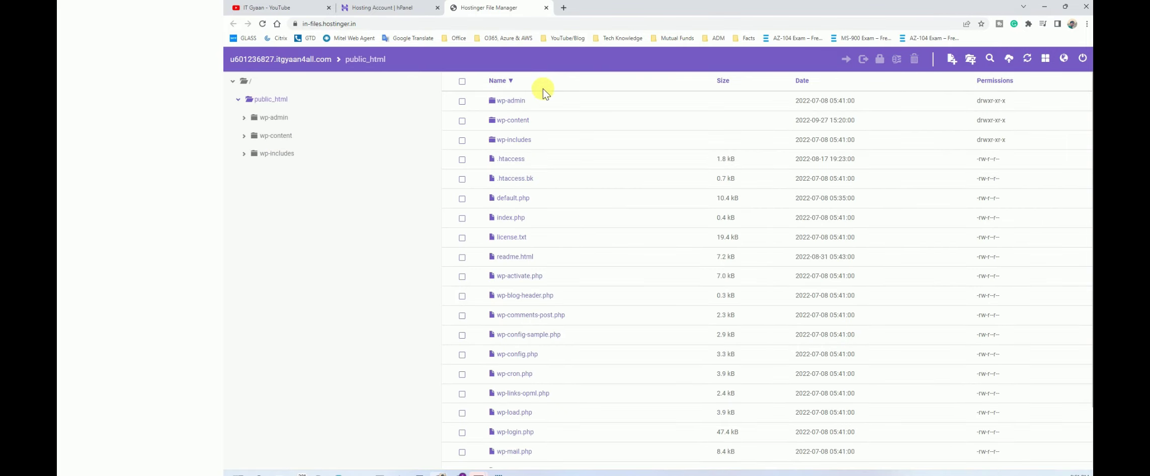
{"action": "scroll", "coordinate": [612, 306], "scroll_direction": "down", "scroll_amount": 1}
{"action": "scroll", "coordinate": [612, 305], "scroll_direction": "down", "scroll_amount": 1}
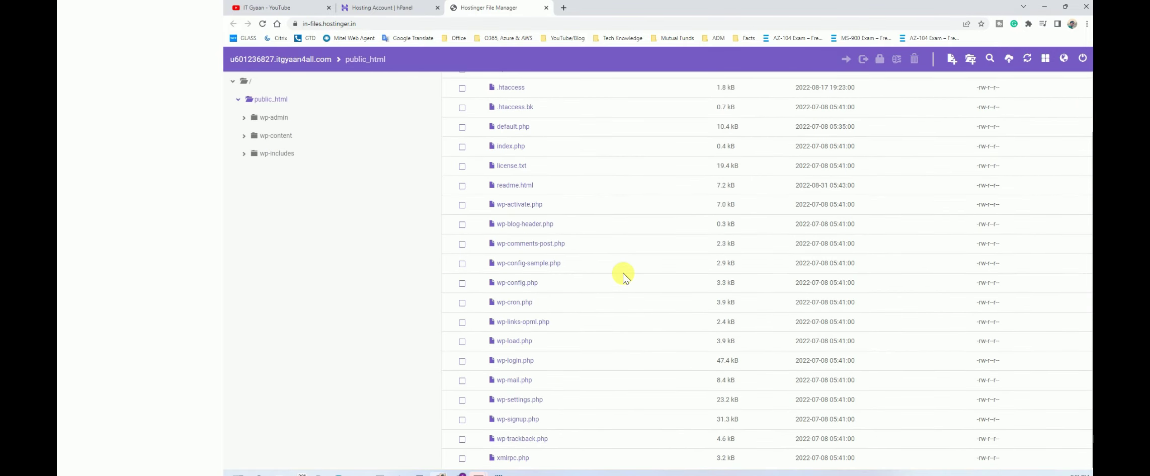
{"action": "scroll", "coordinate": [577, 282], "scroll_direction": "up", "scroll_amount": 2}
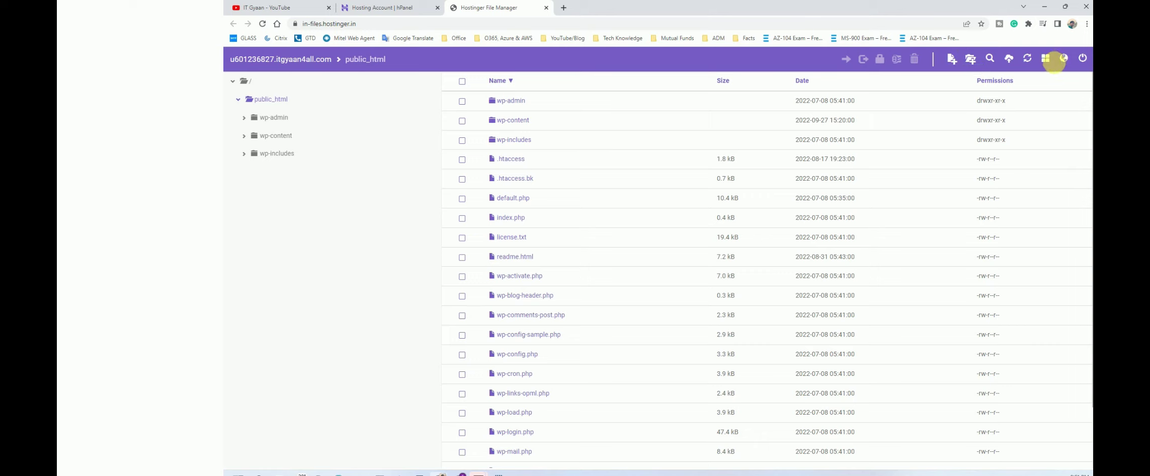
Step: Upload ads.txt from the Downloads folder into public_html and look over the file list
{"action": "left_click", "coordinate": [1009, 59]}
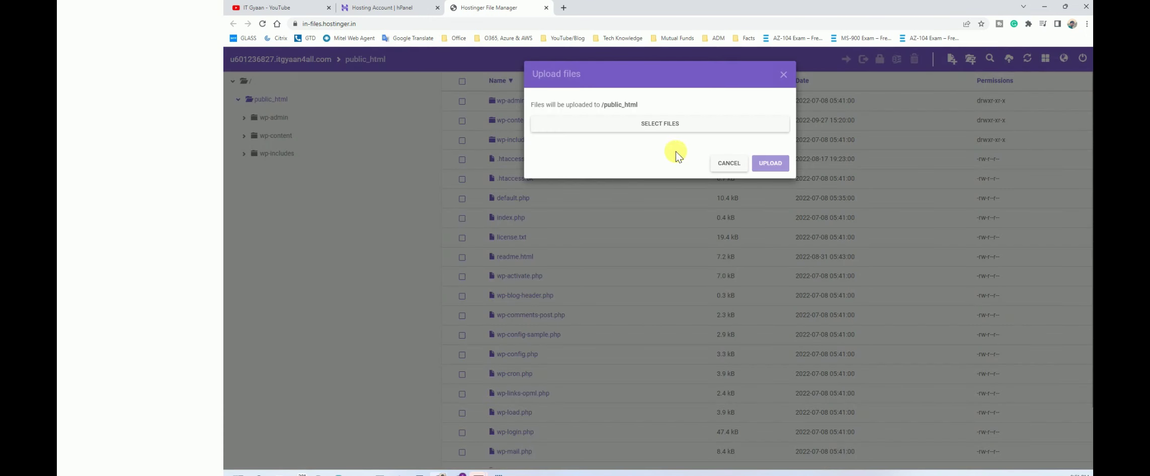
{"action": "left_click", "coordinate": [665, 127]}
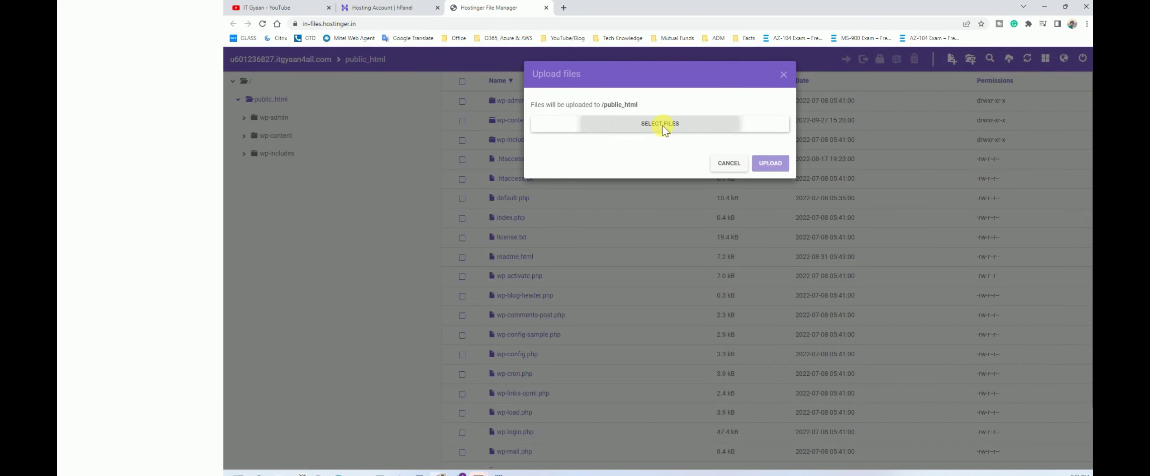
{"action": "left_click", "coordinate": [479, 94]}
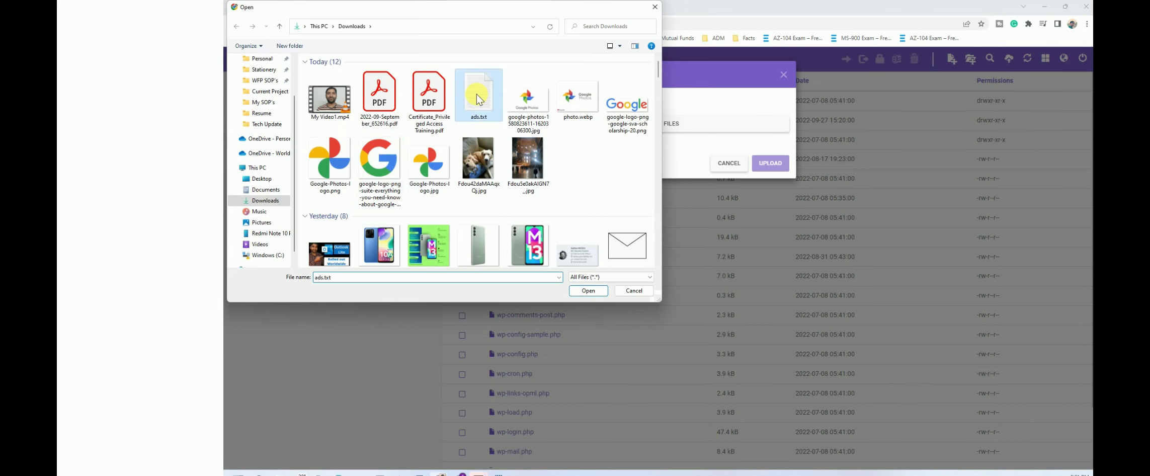
{"action": "left_click", "coordinate": [584, 290]}
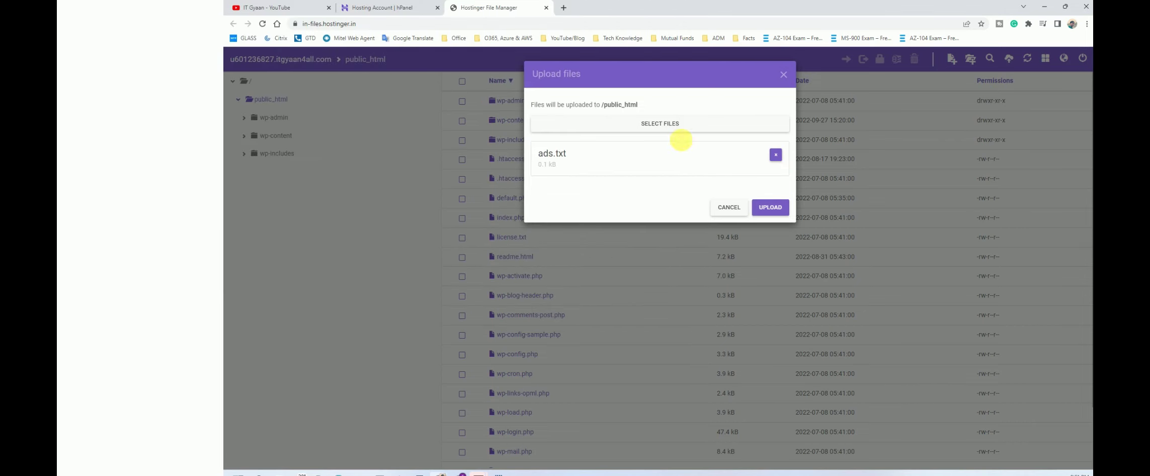
{"action": "left_click", "coordinate": [771, 207]}
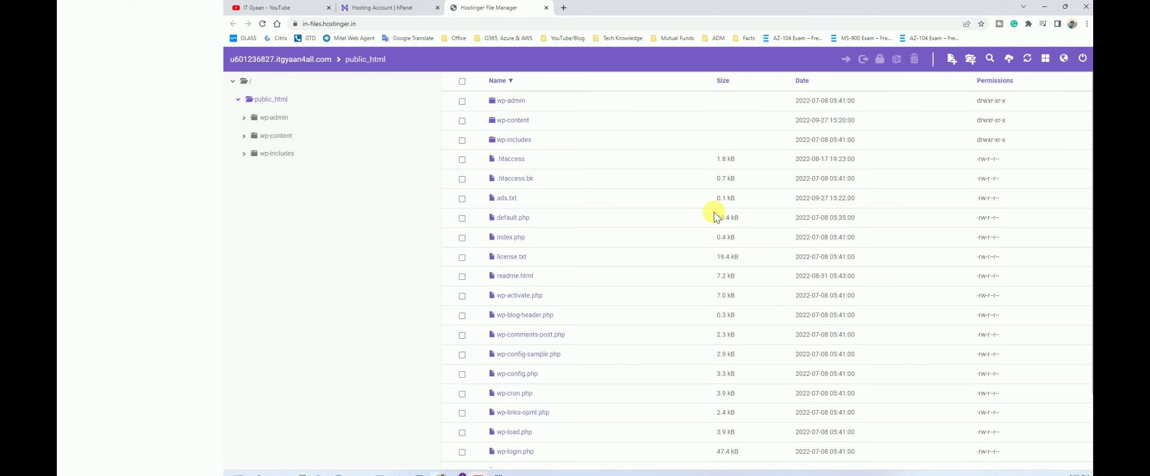
{"action": "scroll", "coordinate": [592, 264], "scroll_direction": "down", "scroll_amount": 3}
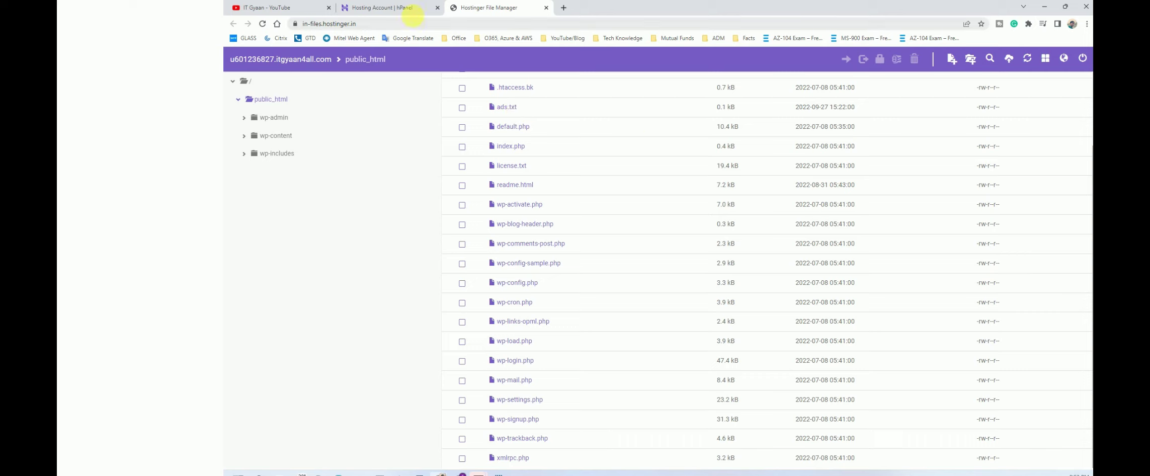
Step: Close the Hostinger File Manager, switch to AdSense and reload its Sites page to recheck the ads.txt warning
{"action": "left_click", "coordinate": [546, 7]}
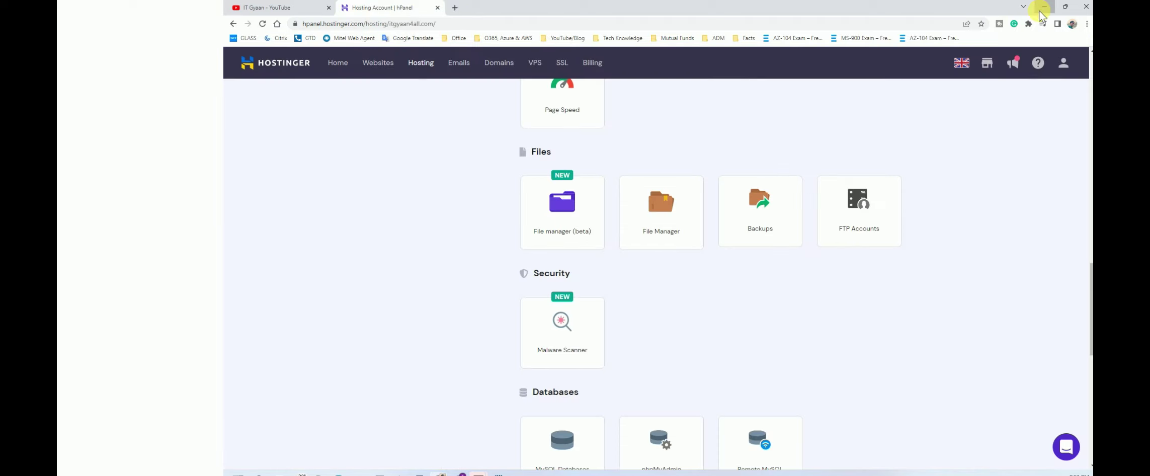
{"action": "left_click", "coordinate": [1045, 6]}
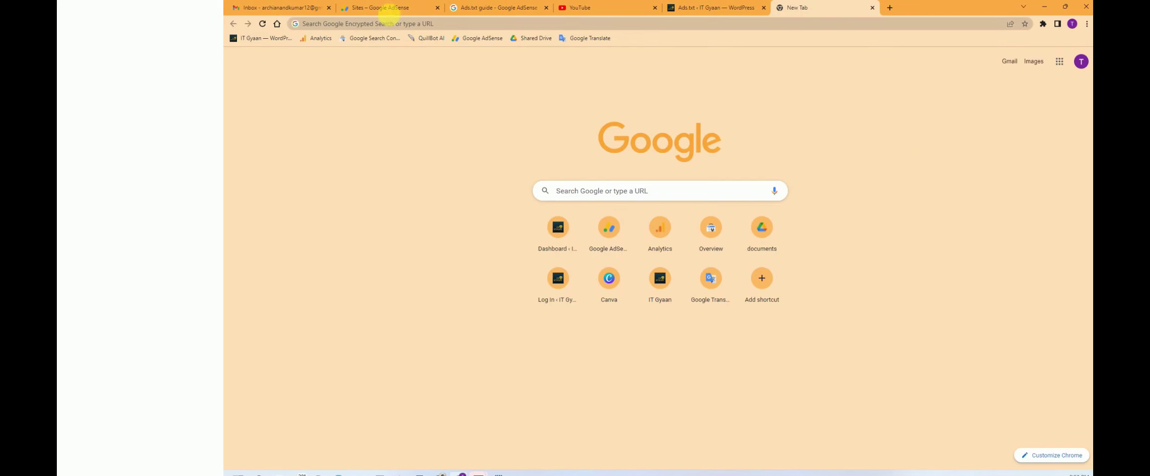
{"action": "left_click", "coordinate": [389, 9]}
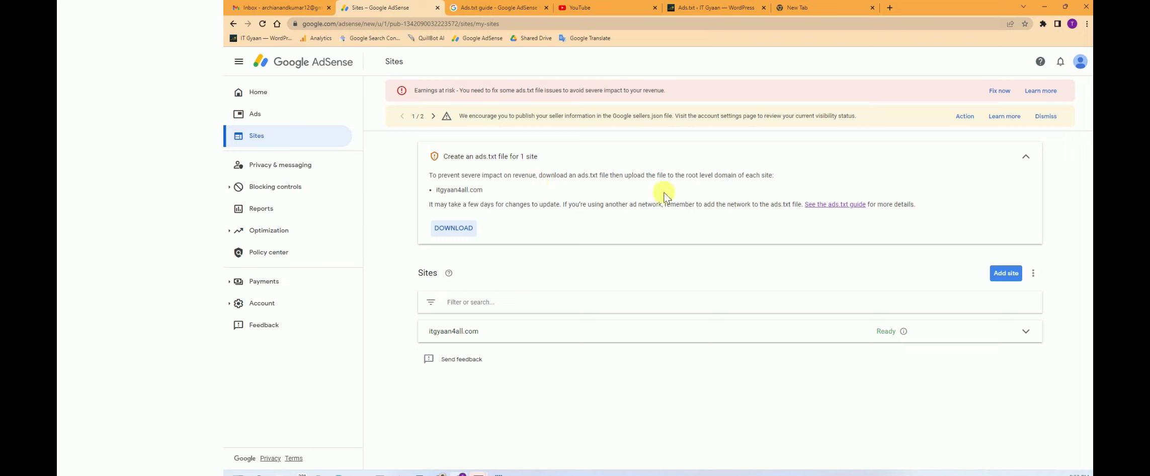
{"action": "left_click", "coordinate": [262, 23]}
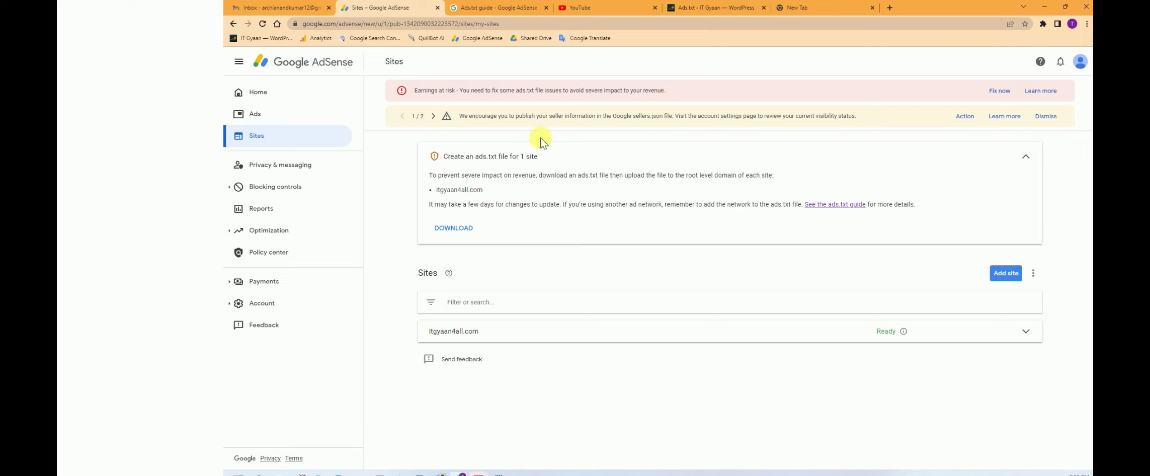
Step: Look over the Manage Ads.txt editor in WordPress, close the blank new tab and return to the AdSense Sites page
{"action": "left_click", "coordinate": [725, 10]}
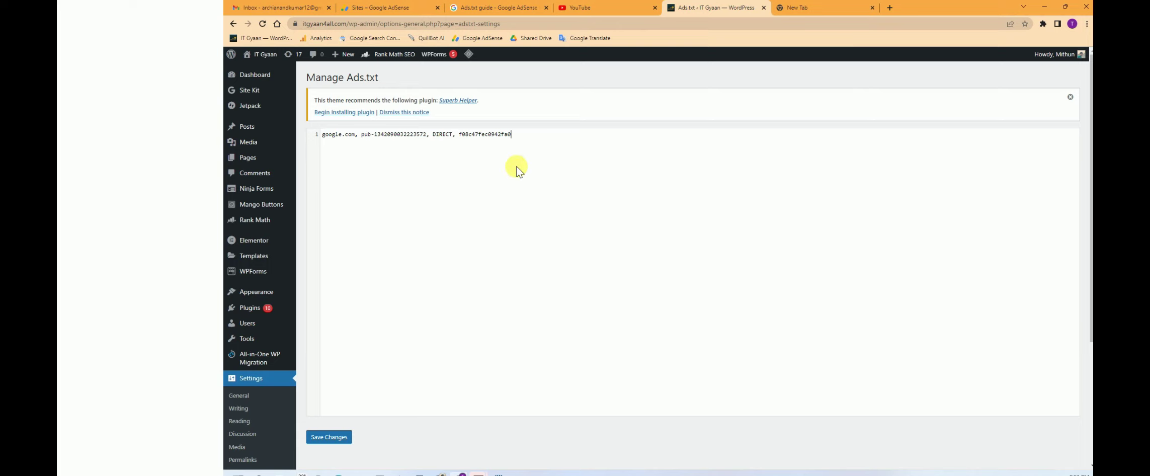
{"action": "left_click", "coordinate": [872, 8]}
{"action": "left_click", "coordinate": [385, 8]}
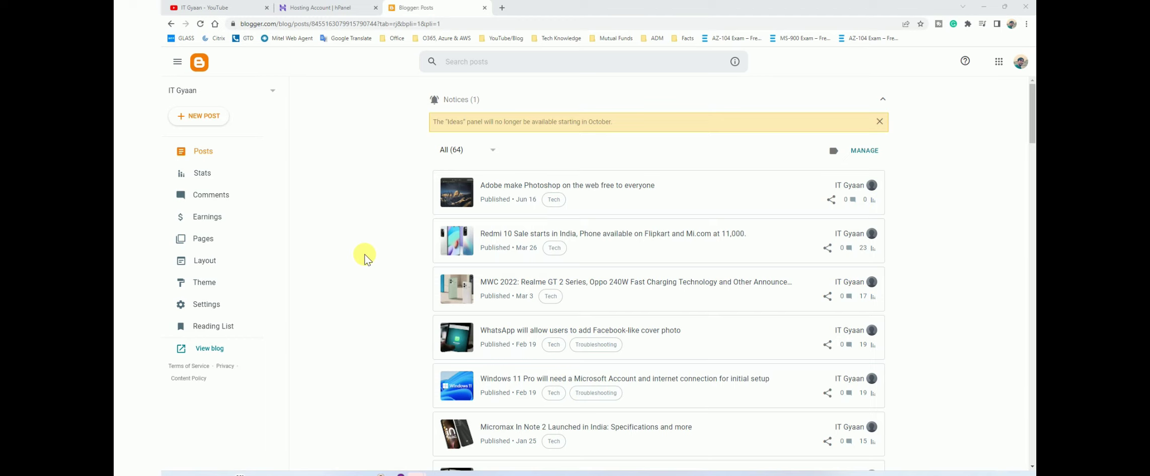
Step: In Blogger, open the blog's settings, view the custom ads.txt entry under Monetization and close it without saving
{"action": "left_click", "coordinate": [208, 304]}
{"action": "scroll", "coordinate": [449, 250], "scroll_direction": "down", "scroll_amount": 10}
{"action": "scroll", "coordinate": [449, 251], "scroll_direction": "down", "scroll_amount": 12}
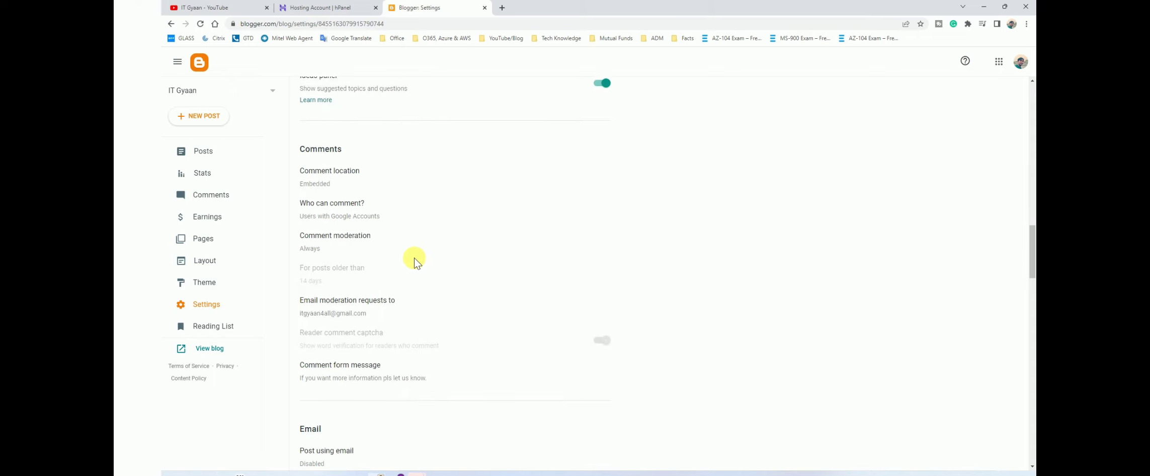
{"action": "scroll", "coordinate": [452, 251], "scroll_direction": "down", "scroll_amount": 10}
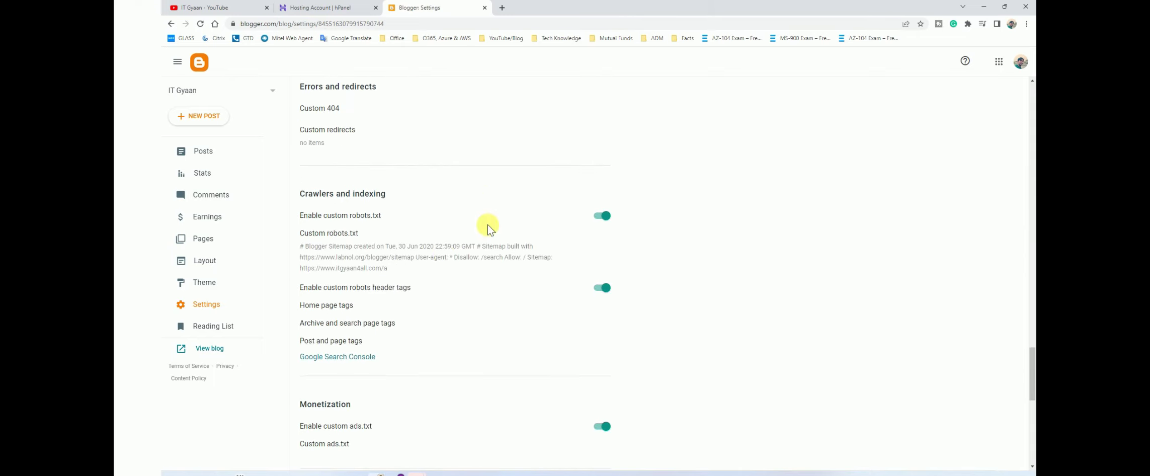
{"action": "scroll", "coordinate": [487, 226], "scroll_direction": "down", "scroll_amount": 3}
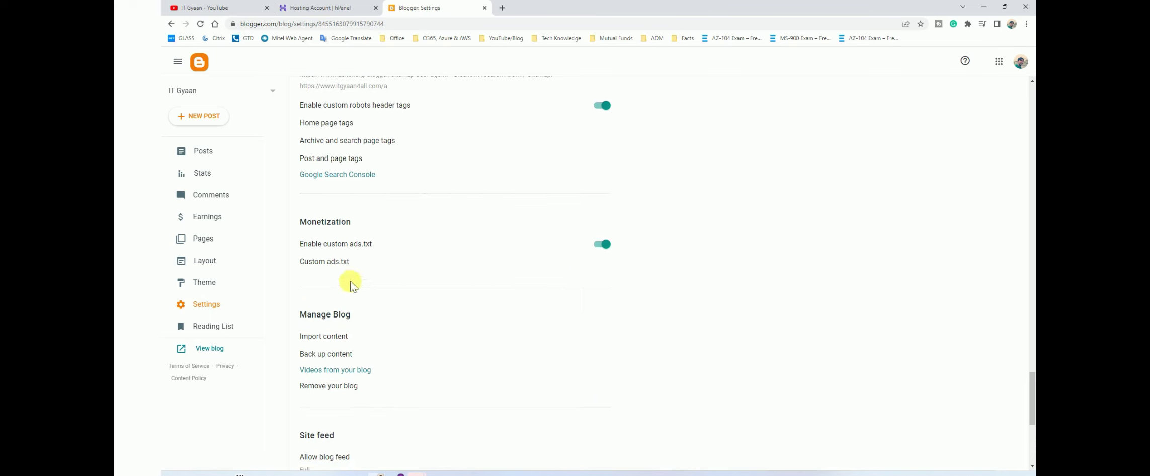
{"action": "left_click", "coordinate": [335, 260]}
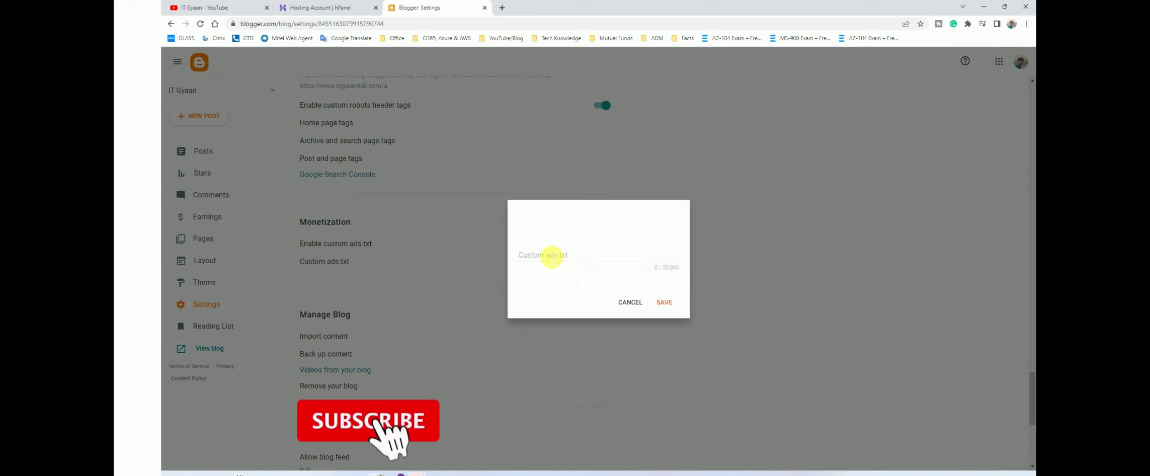
{"action": "left_click", "coordinate": [549, 254]}
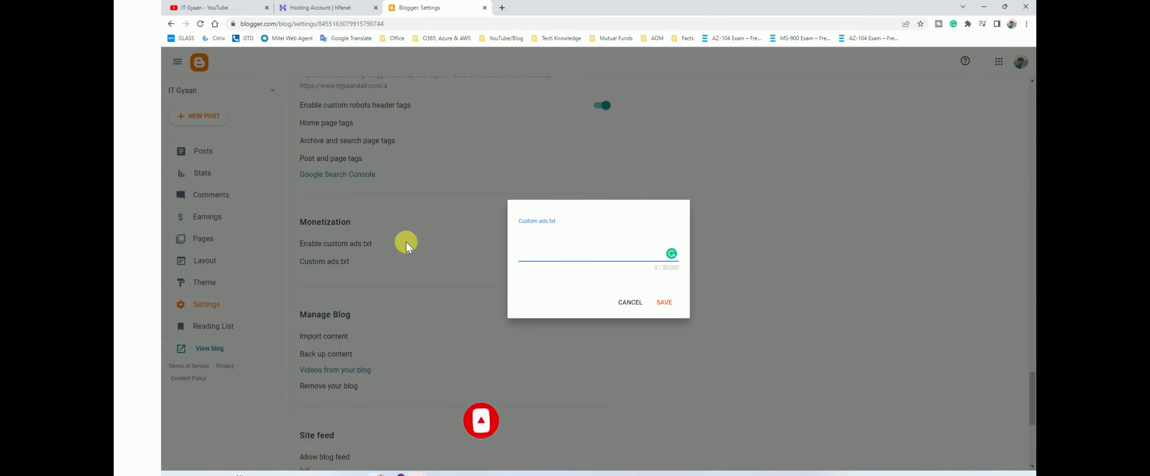
{"action": "left_click", "coordinate": [630, 303]}
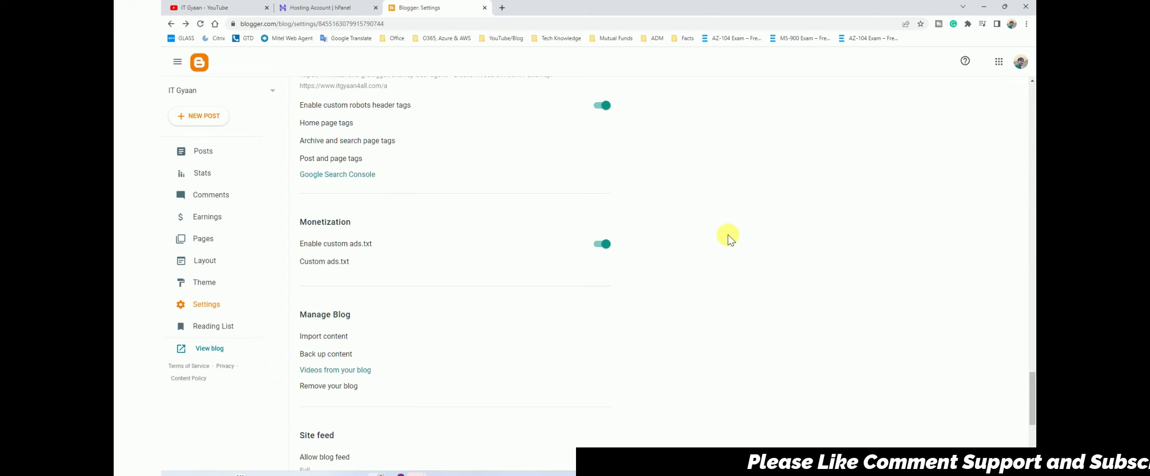
{"action": "scroll", "coordinate": [767, 224], "scroll_direction": "down", "scroll_amount": 5}
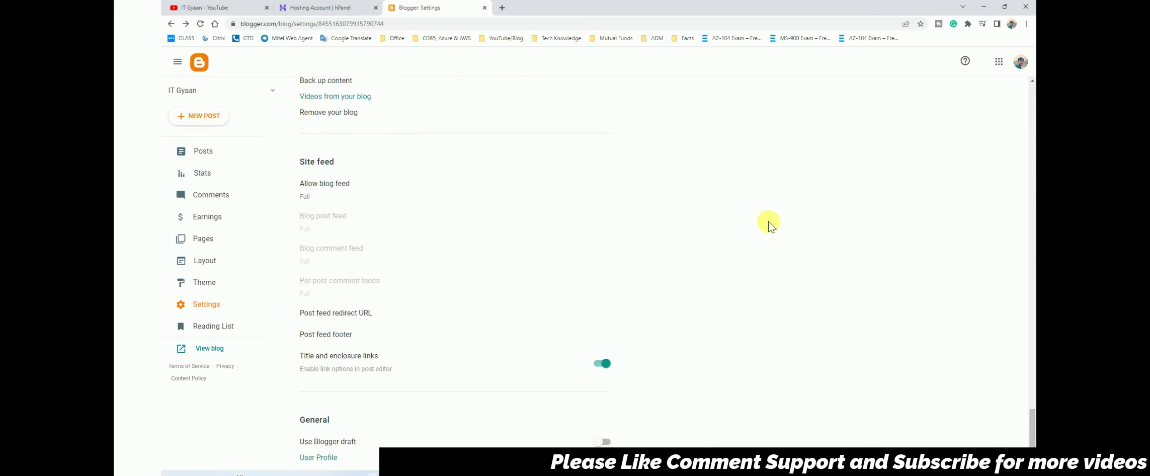